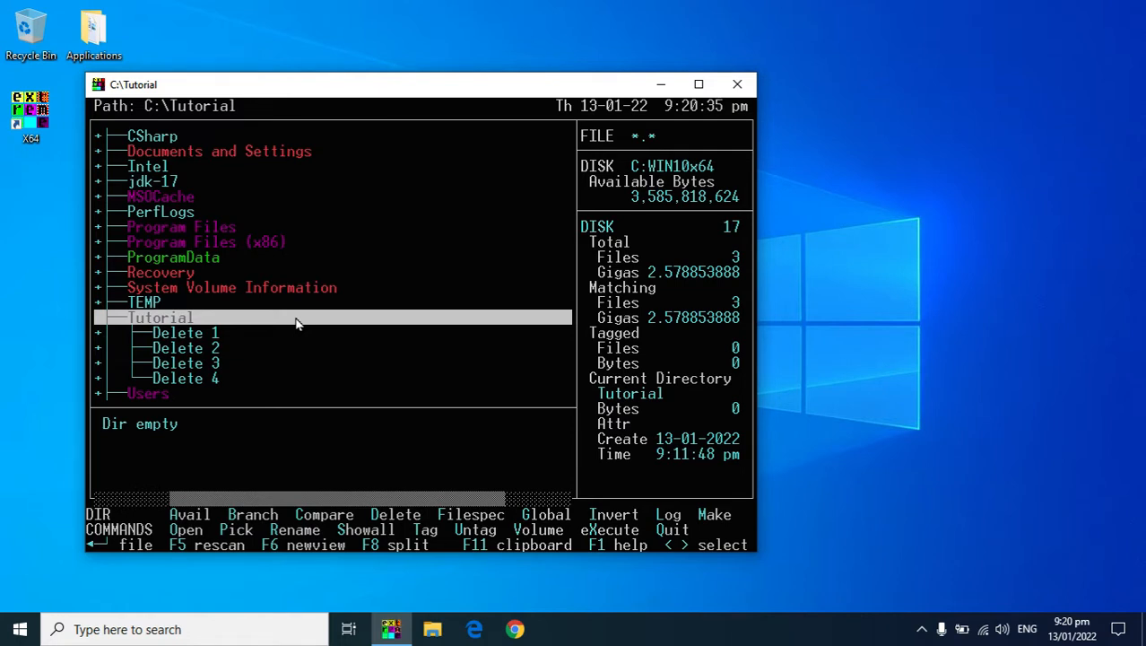
- Log the Delete 1 directory under C:\Tutorial and delete it with all its contents
{"action": "key", "text": "Down"}
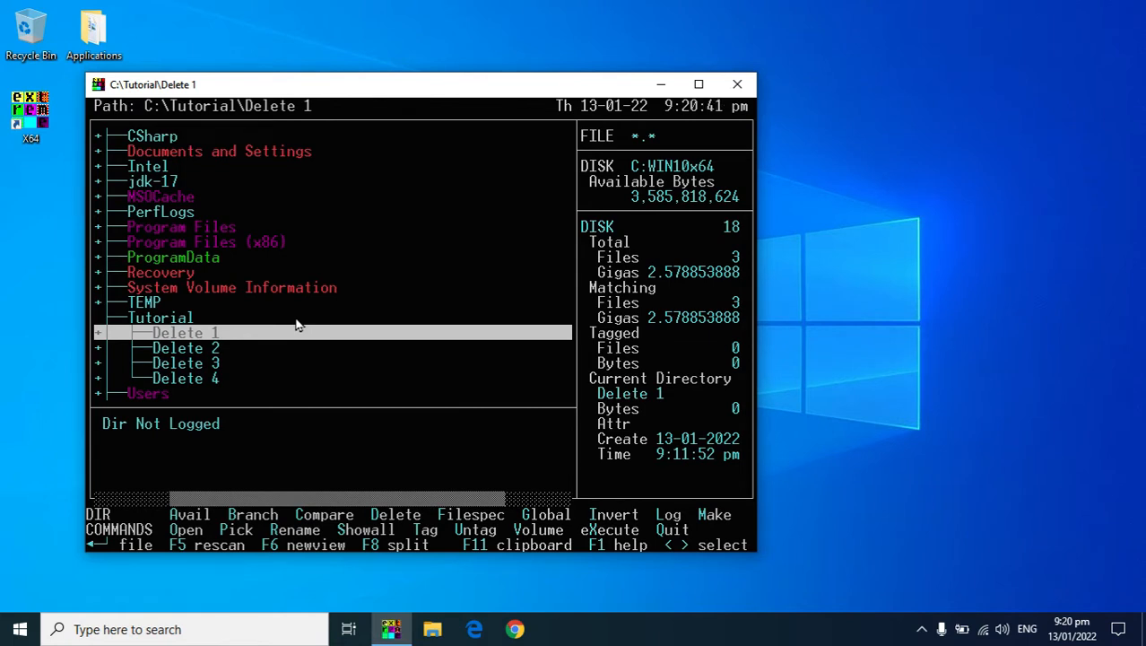
{"action": "key", "text": "Up"}
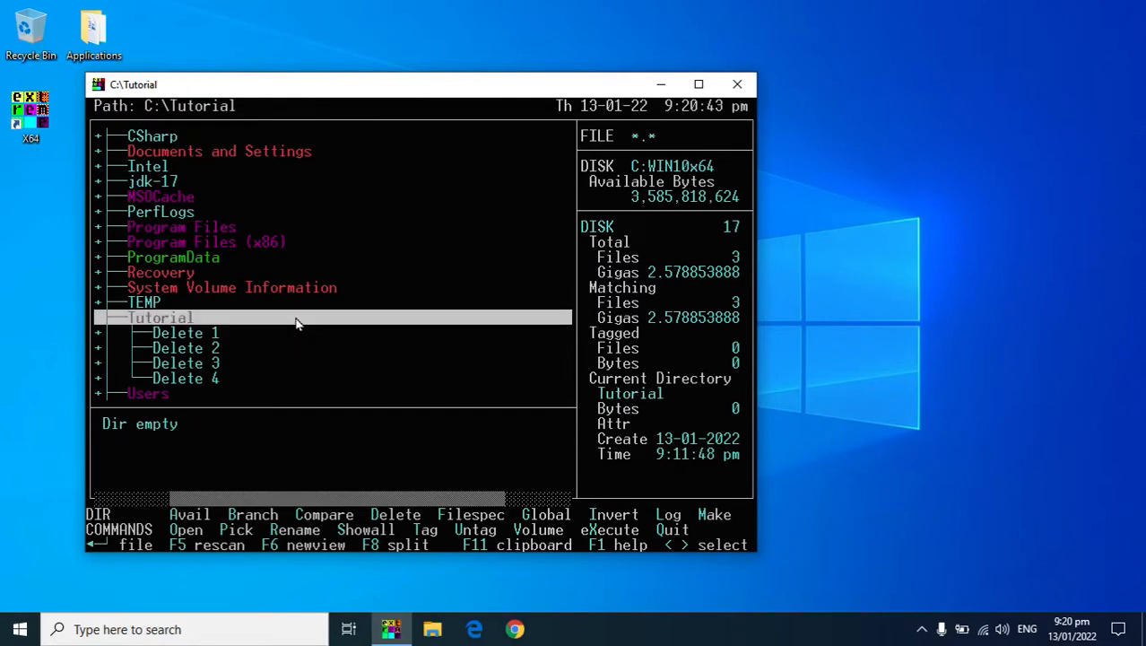
{"action": "key", "text": "Down"}
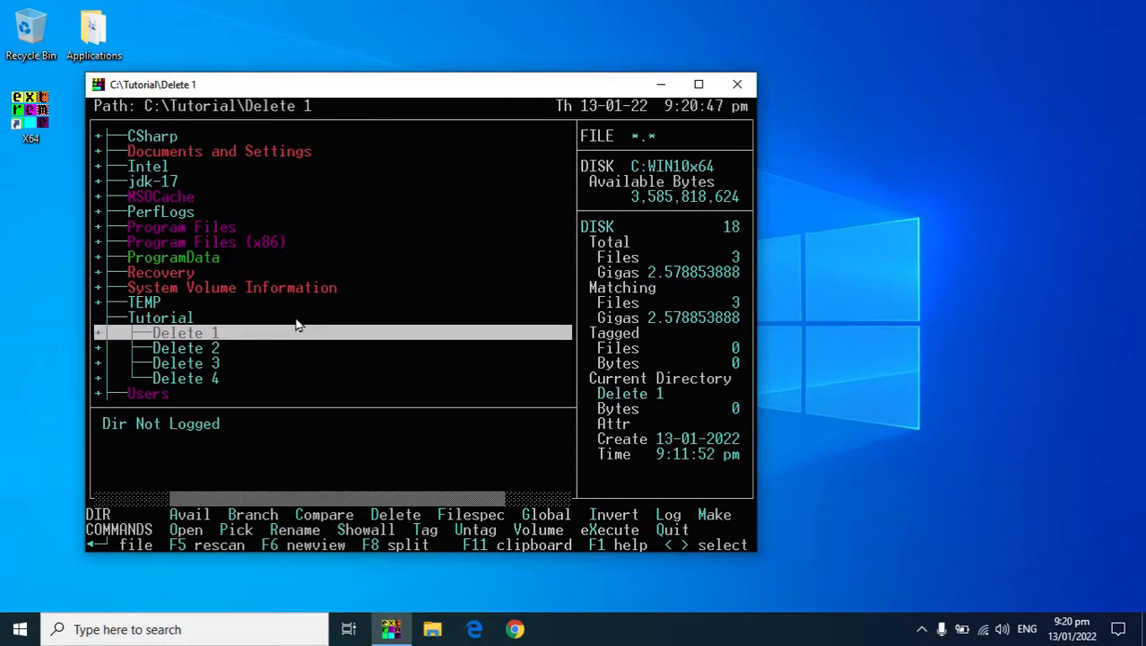
{"action": "key", "text": "Return"}
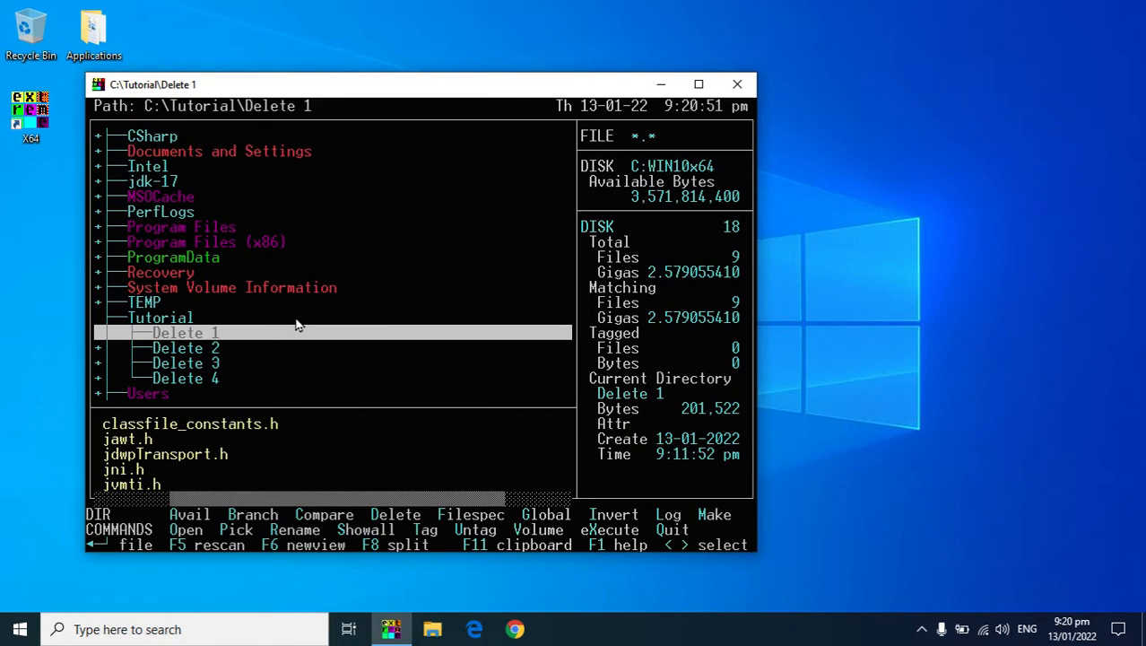
{"action": "key", "text": "d"}
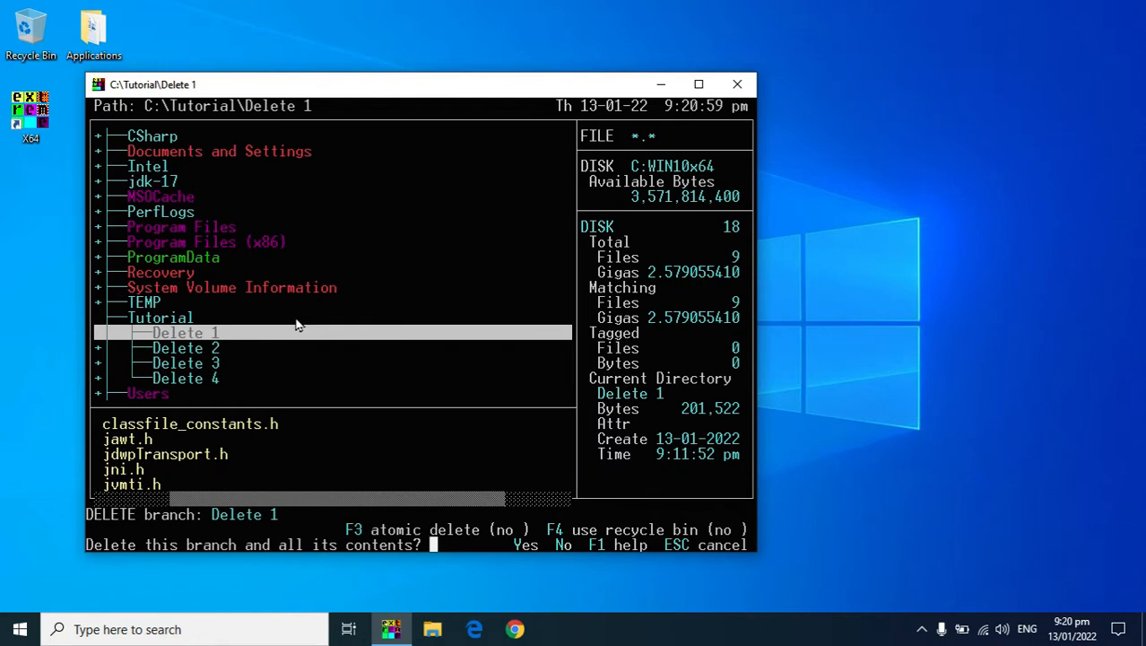
{"action": "key", "text": "y"}
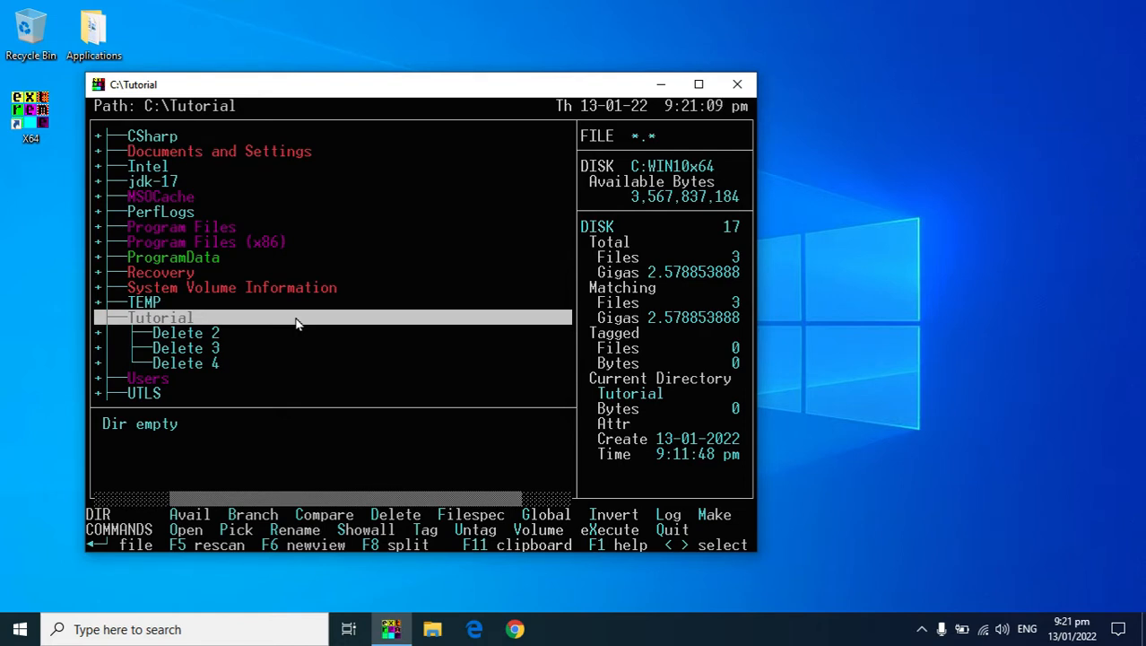
- Log the entire Delete 2 branch, including its subdirectories, and delete it with all its contents
{"action": "key", "text": "Down"}
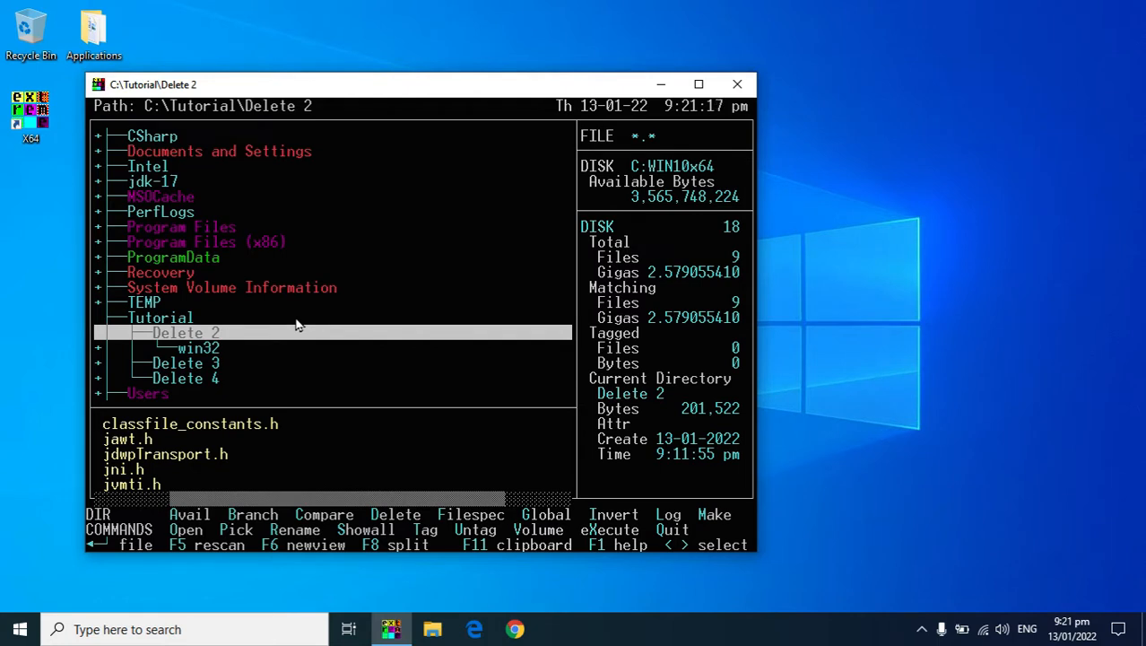
{"action": "key", "text": "d"}
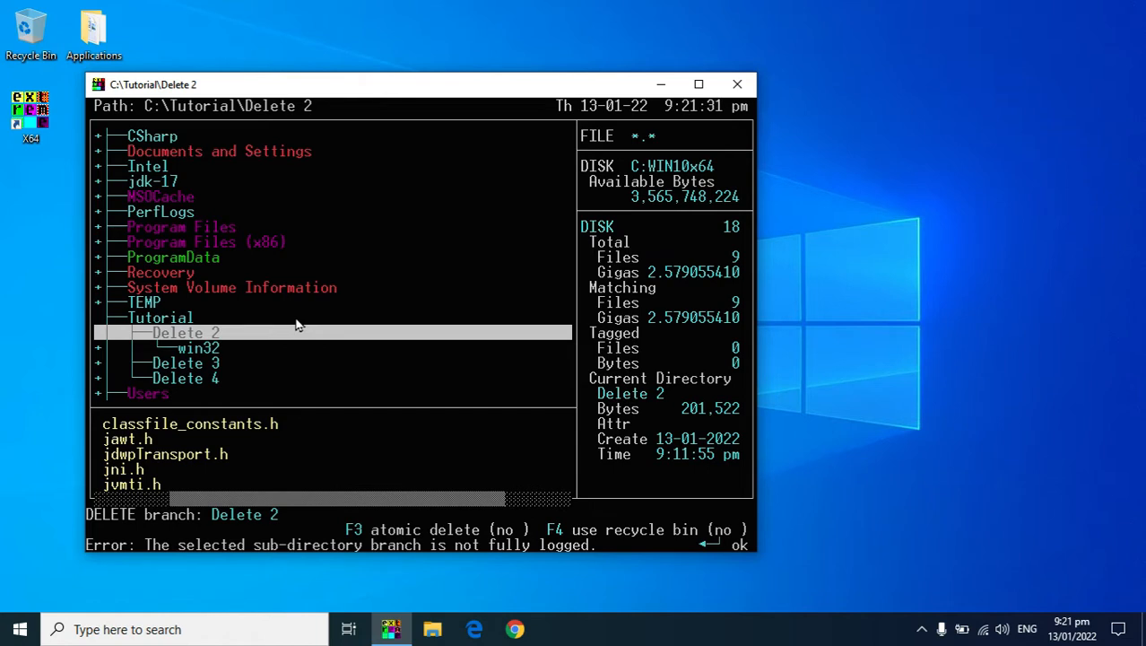
{"action": "key", "text": "Return"}
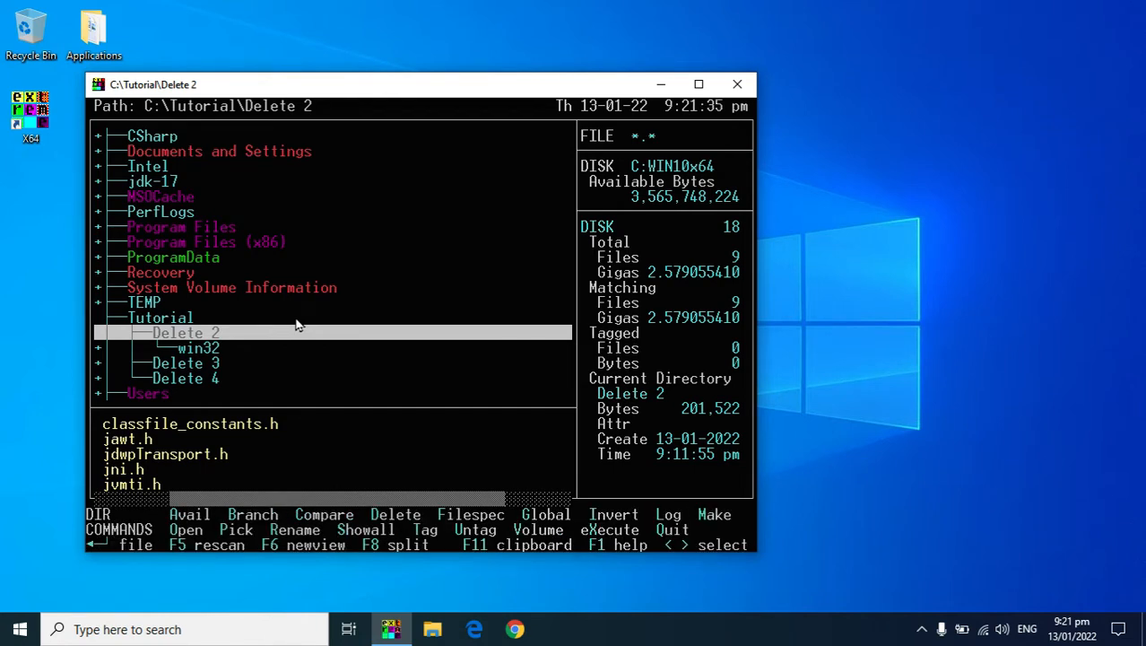
{"action": "key", "text": "asterisk"}
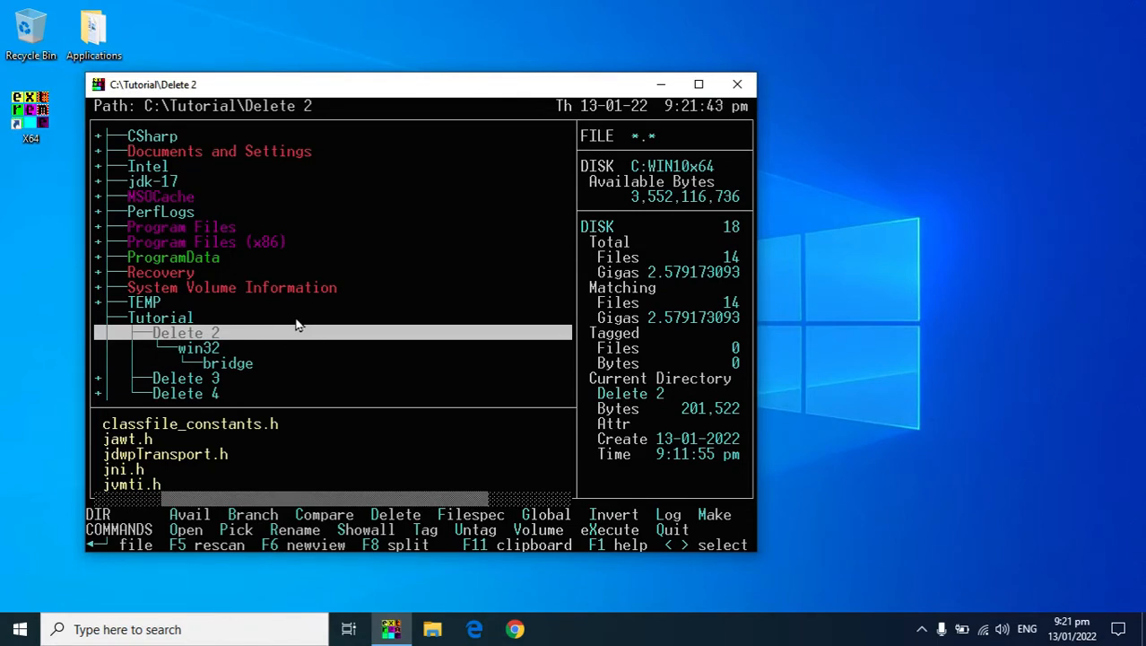
{"action": "key", "text": "d"}
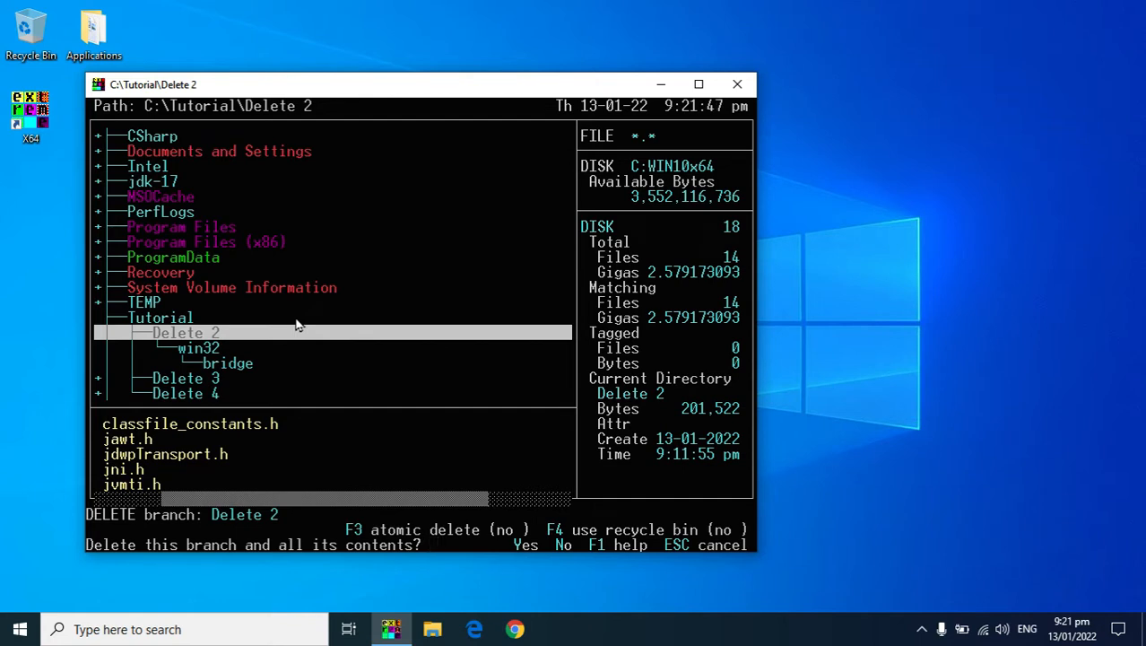
{"action": "key", "text": "y"}
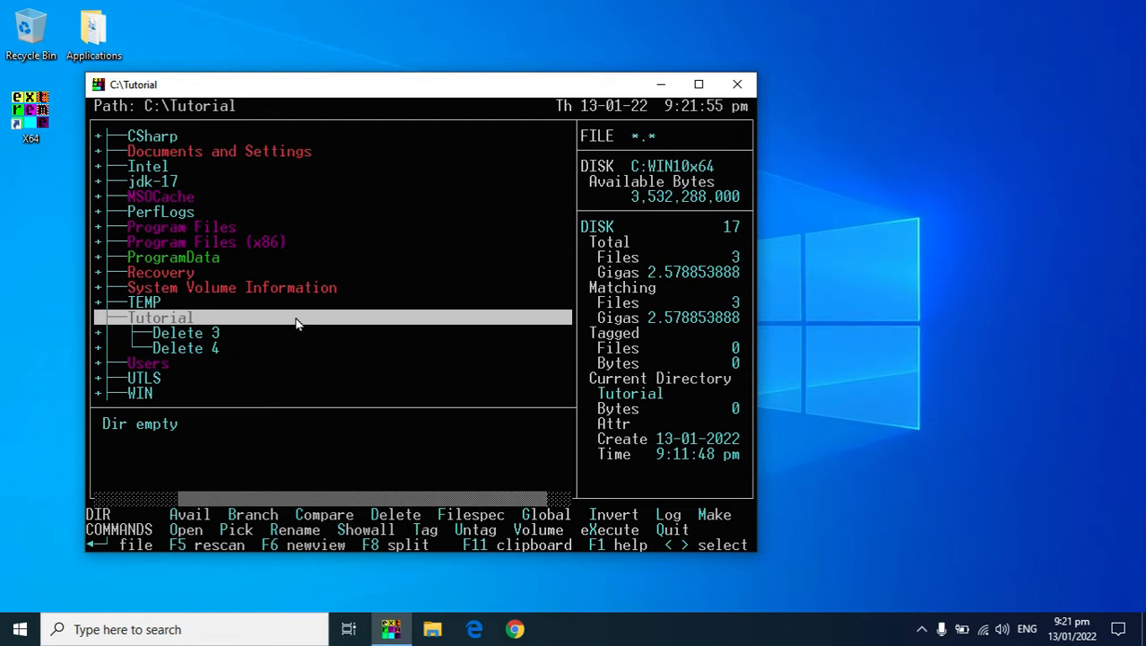
- Log the entire Delete 3 branch and try to delete it
{"action": "key", "text": "Down"}
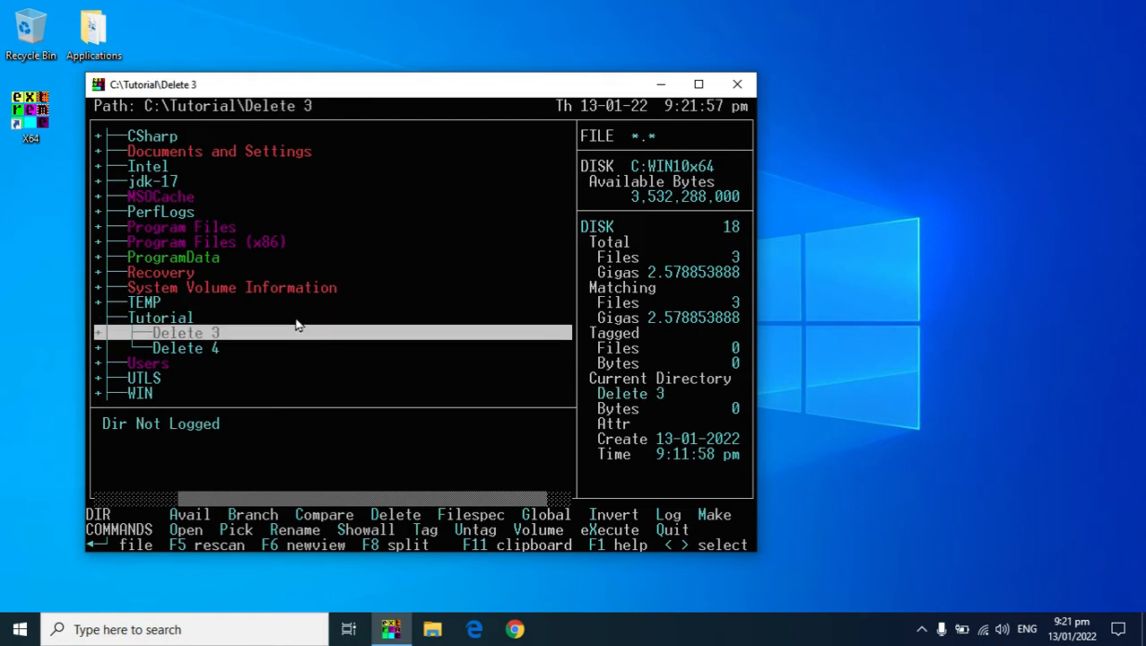
{"action": "key", "text": "asterisk"}
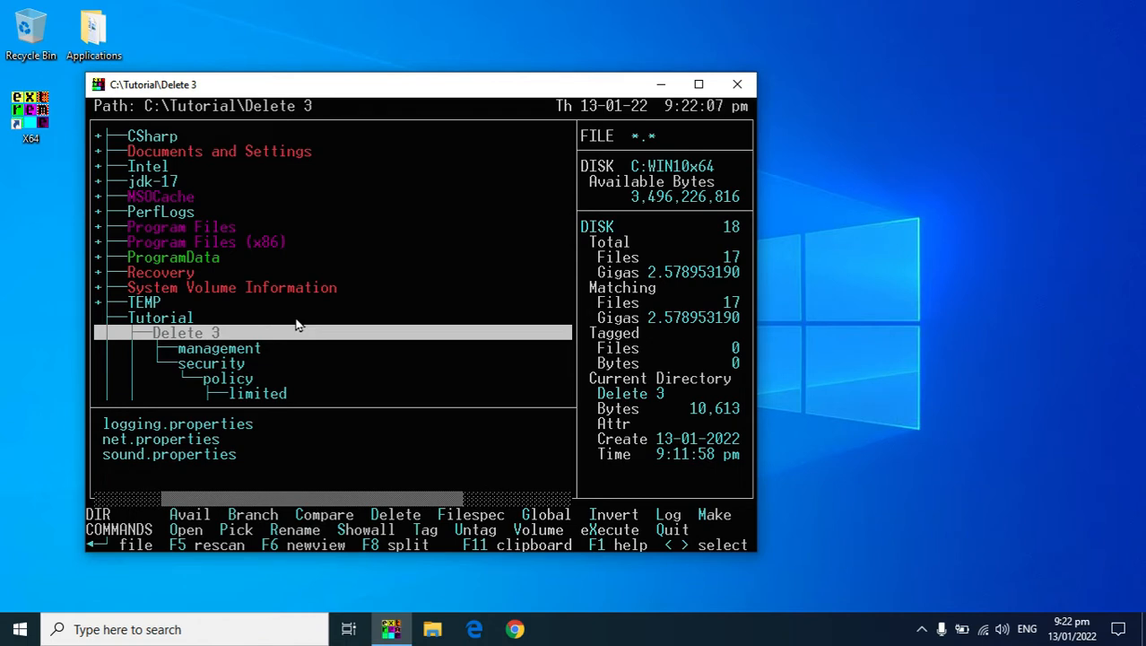
{"action": "key", "text": "d"}
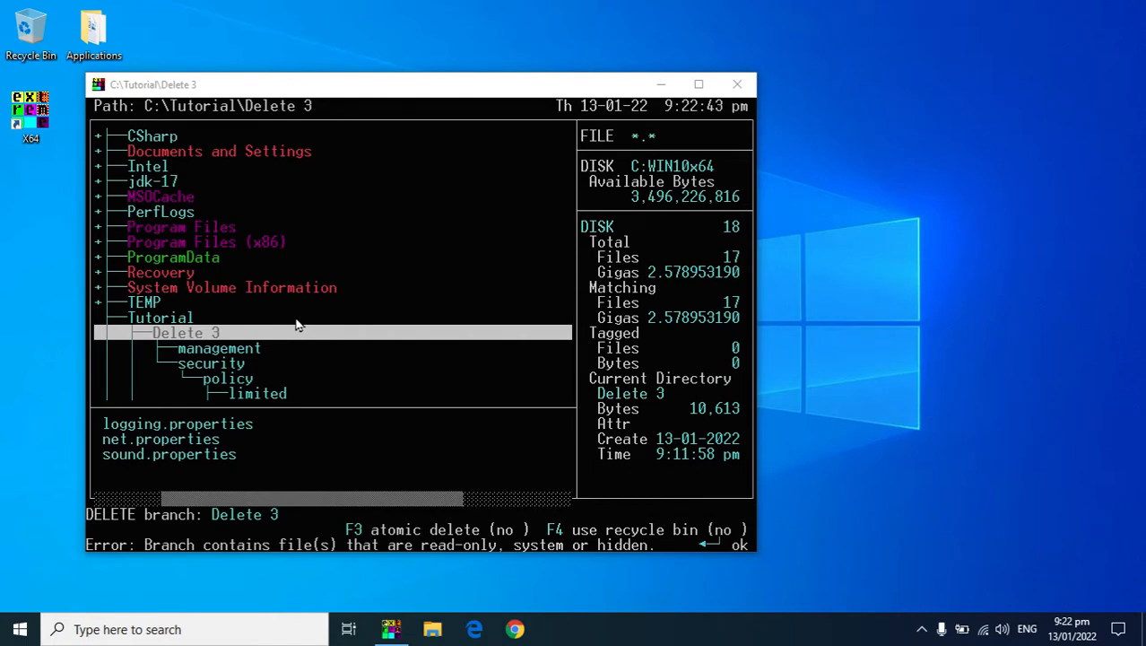
{"action": "left_click", "coordinate": [346, 328]}
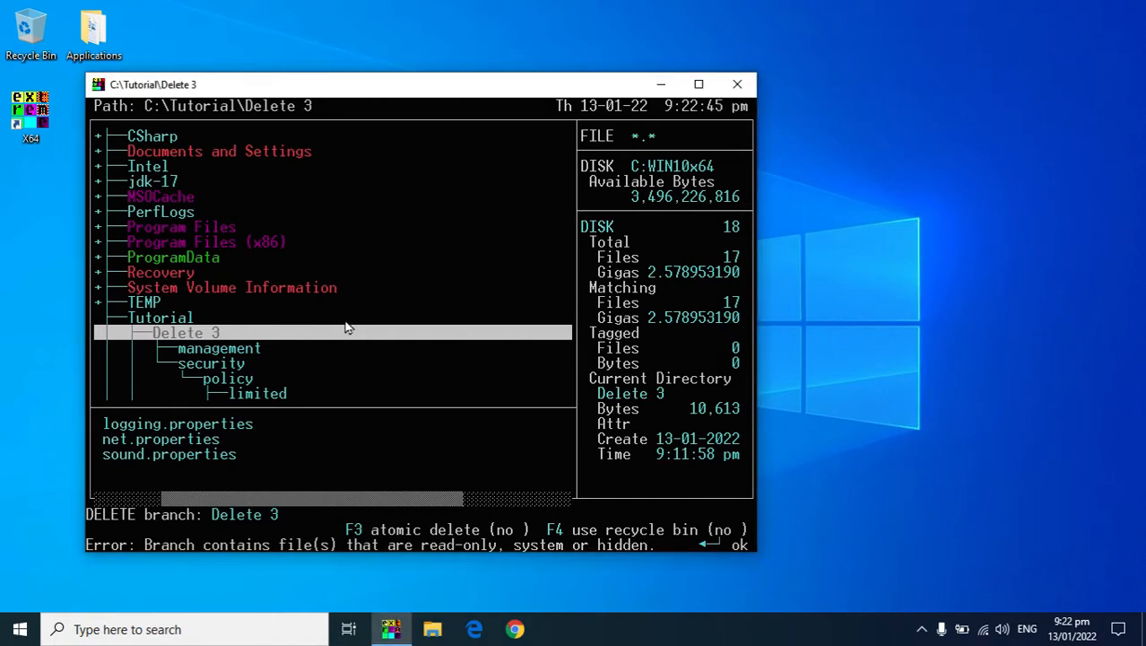
{"action": "key", "text": "Return"}
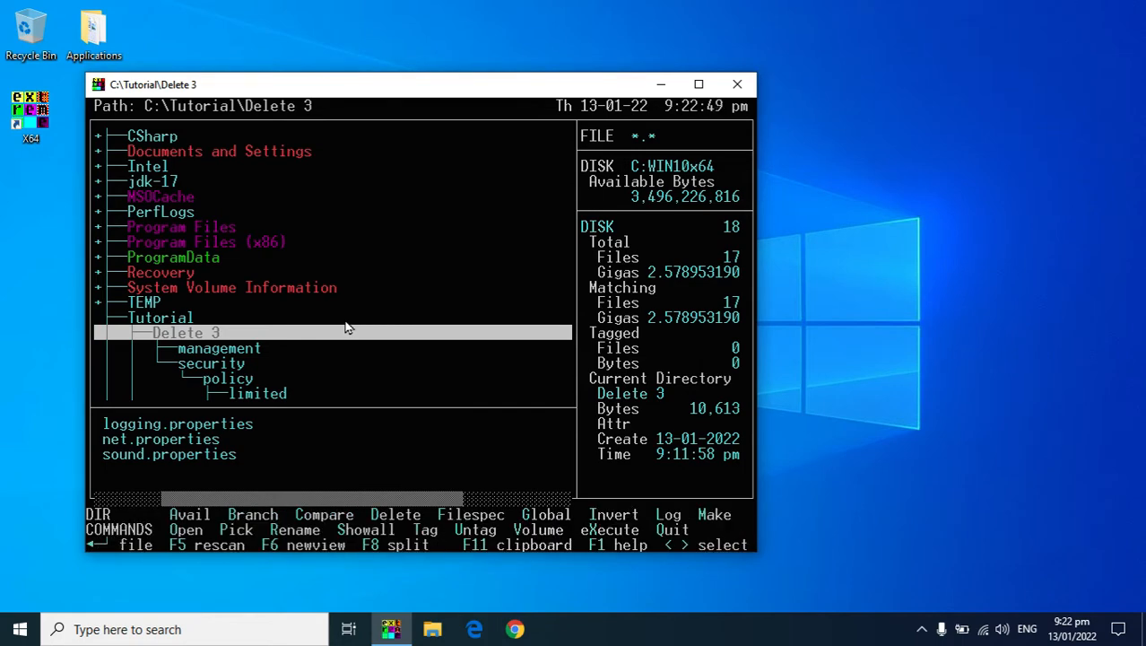
- List all files in the Delete 3 branch and tag the ones matching the attributes +R+S+H
{"action": "key", "text": "b"}
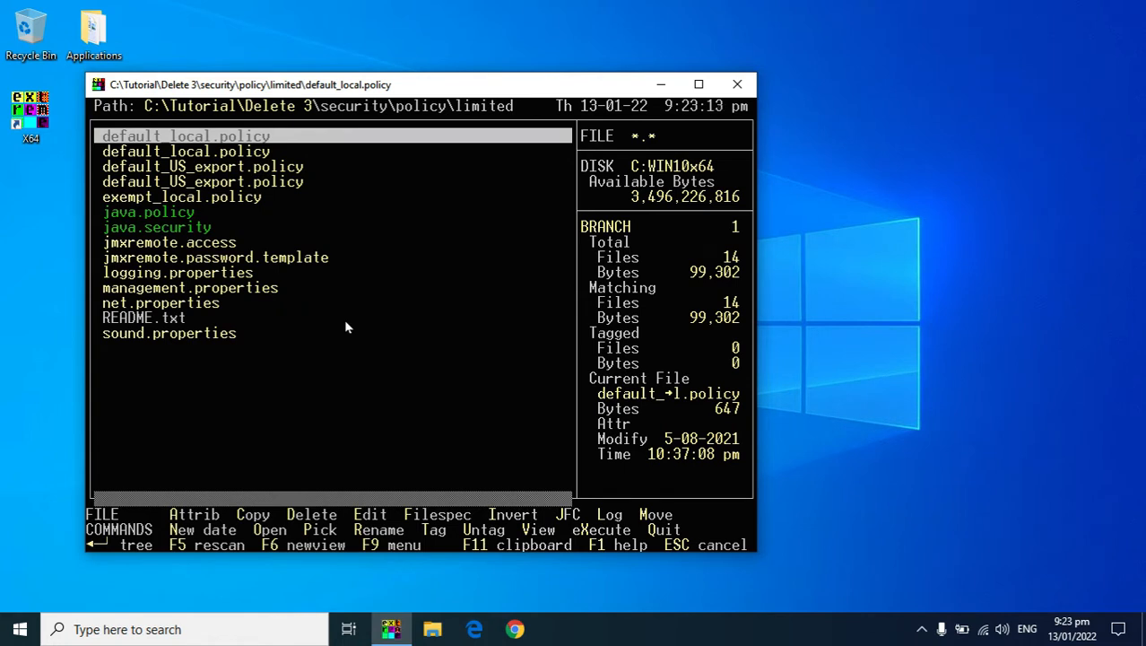
{"action": "key", "text": "alt"}
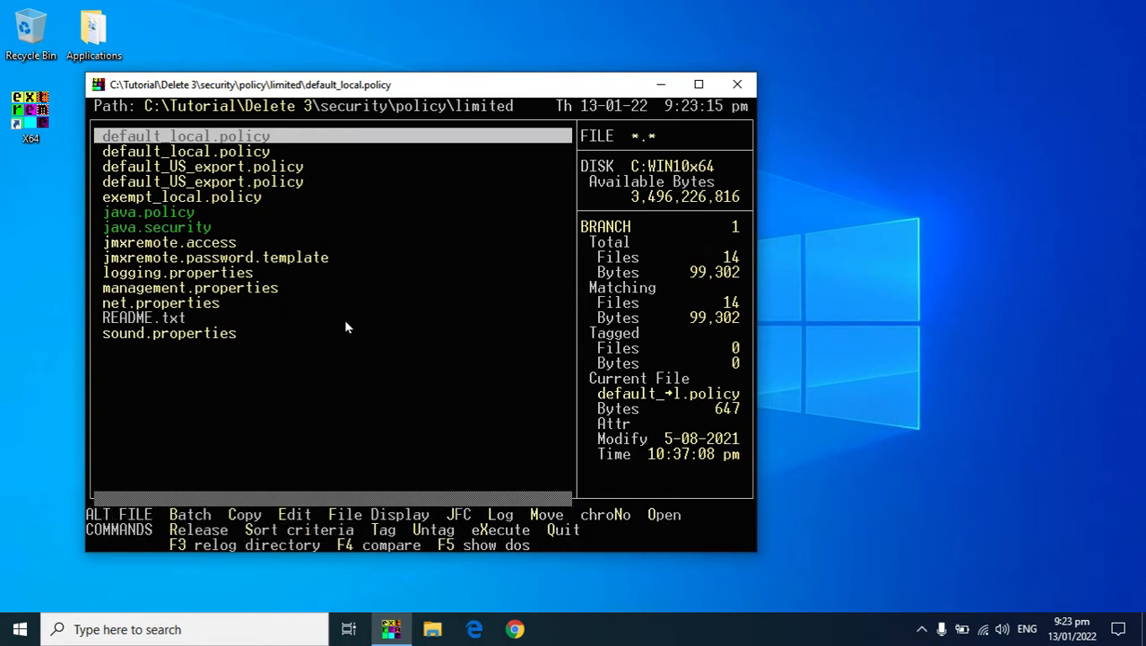
{"action": "key", "text": "alt+t"}
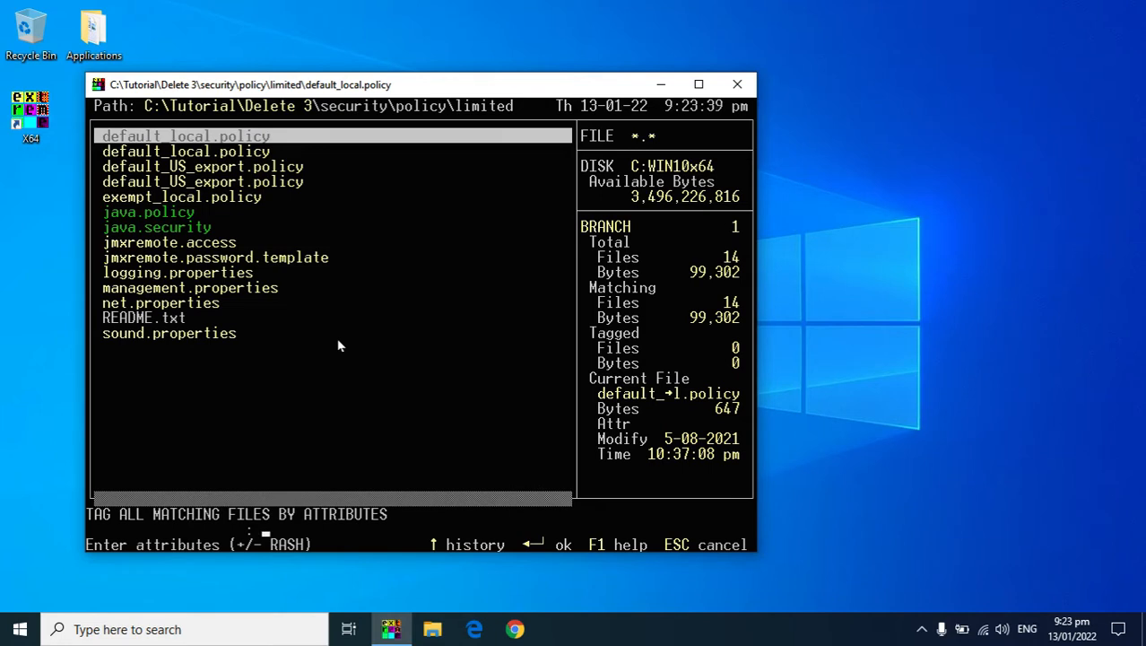
{"action": "type", "text": "+R+"}
{"action": "type", "text": "S+H"}
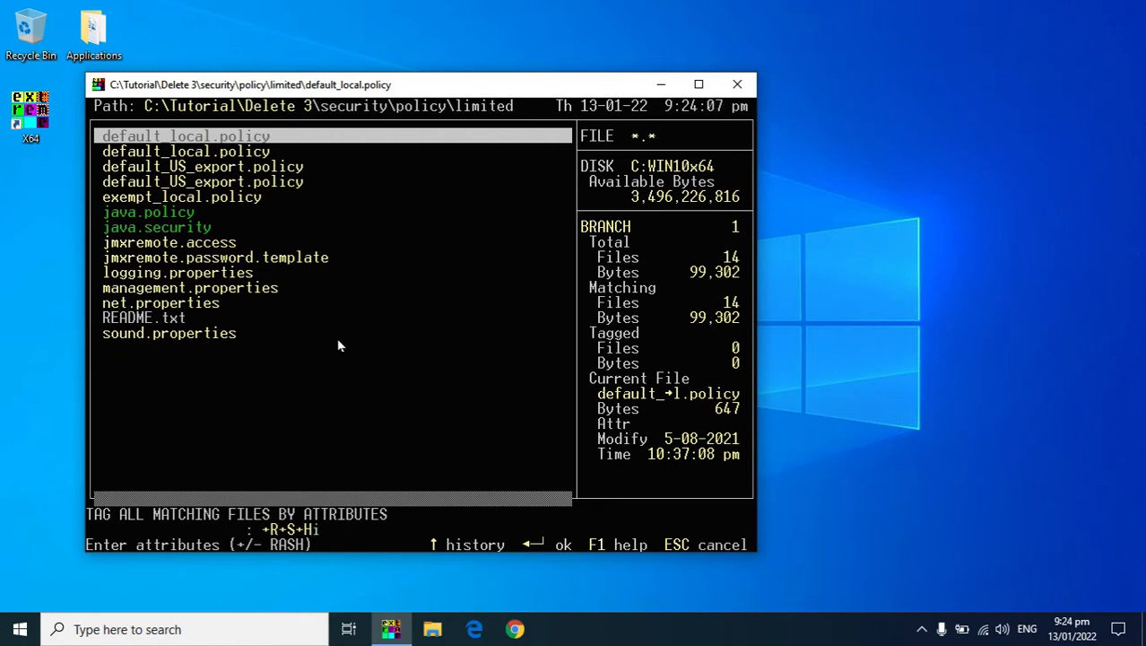
{"action": "key", "text": "Return"}
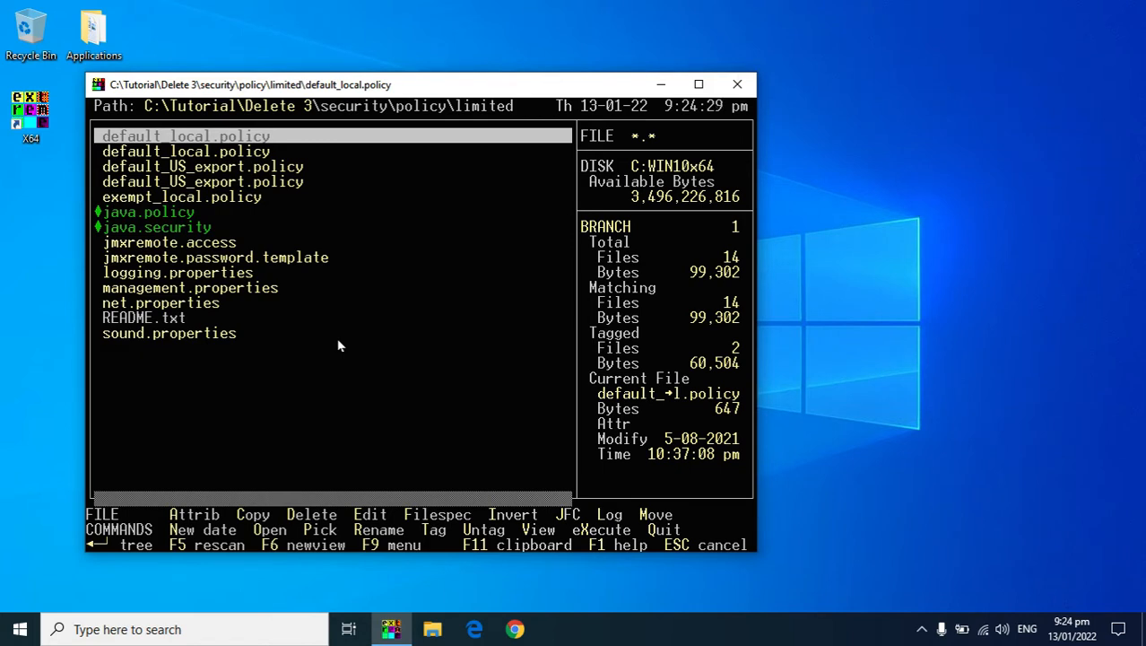
- Show only the tagged files and examine the attributes of java.policy and java.security
{"action": "key", "text": "ctrl"}
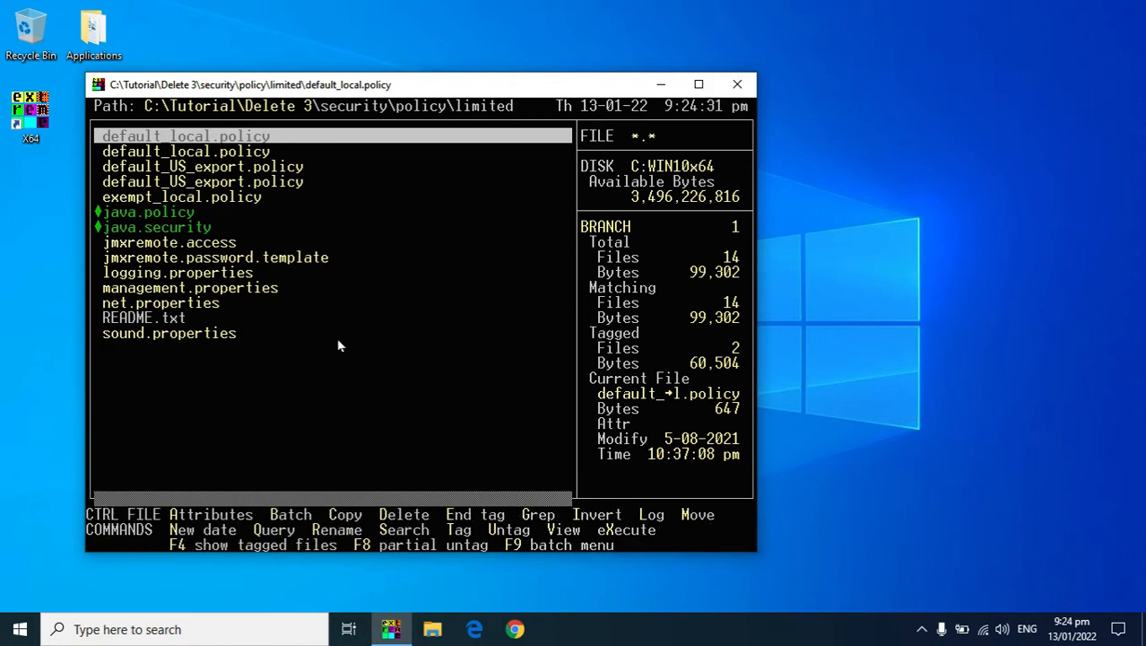
{"action": "key", "text": "ctrl+F4"}
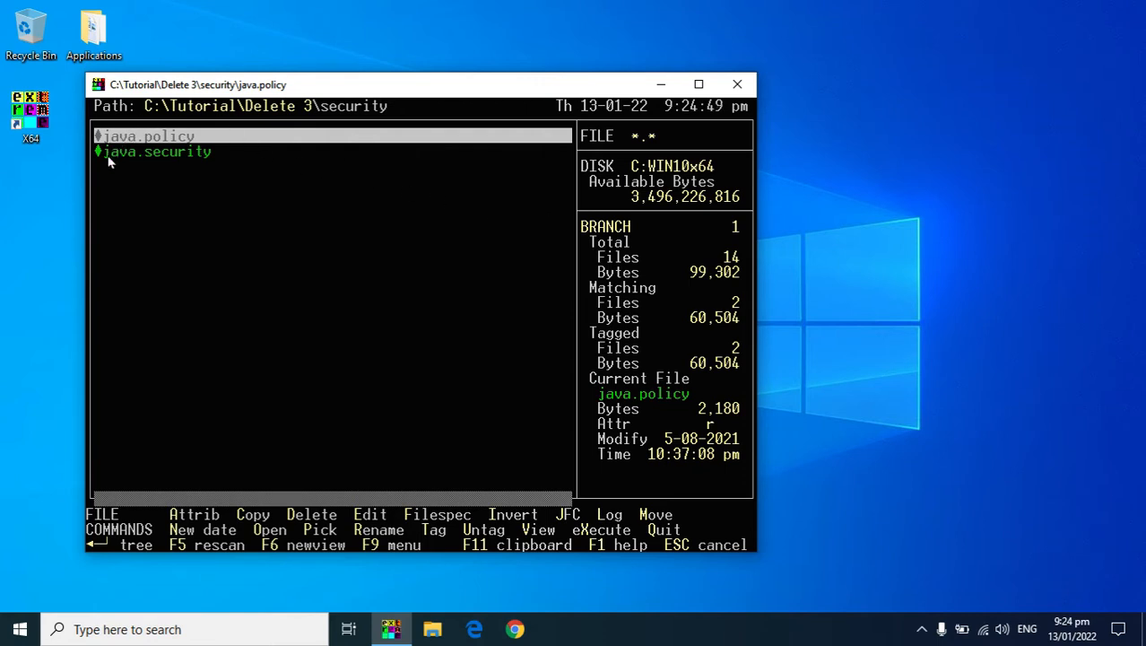
{"action": "key", "text": "Down"}
{"action": "key", "text": "Up"}
{"action": "key", "text": "Down"}
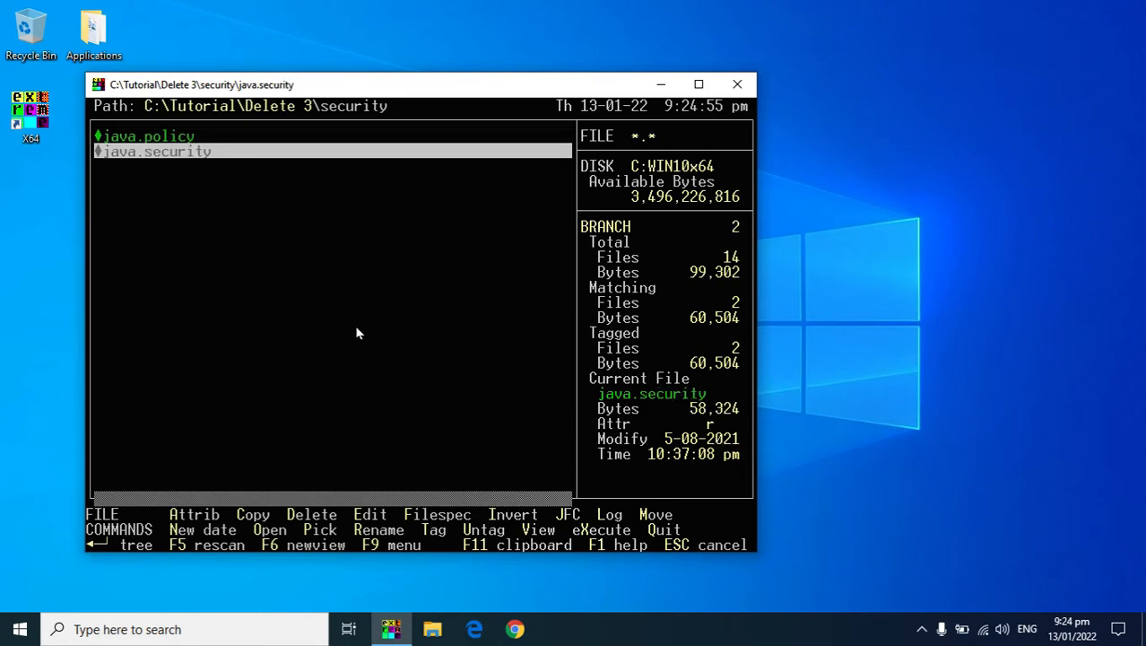
{"action": "key", "text": "Up"}
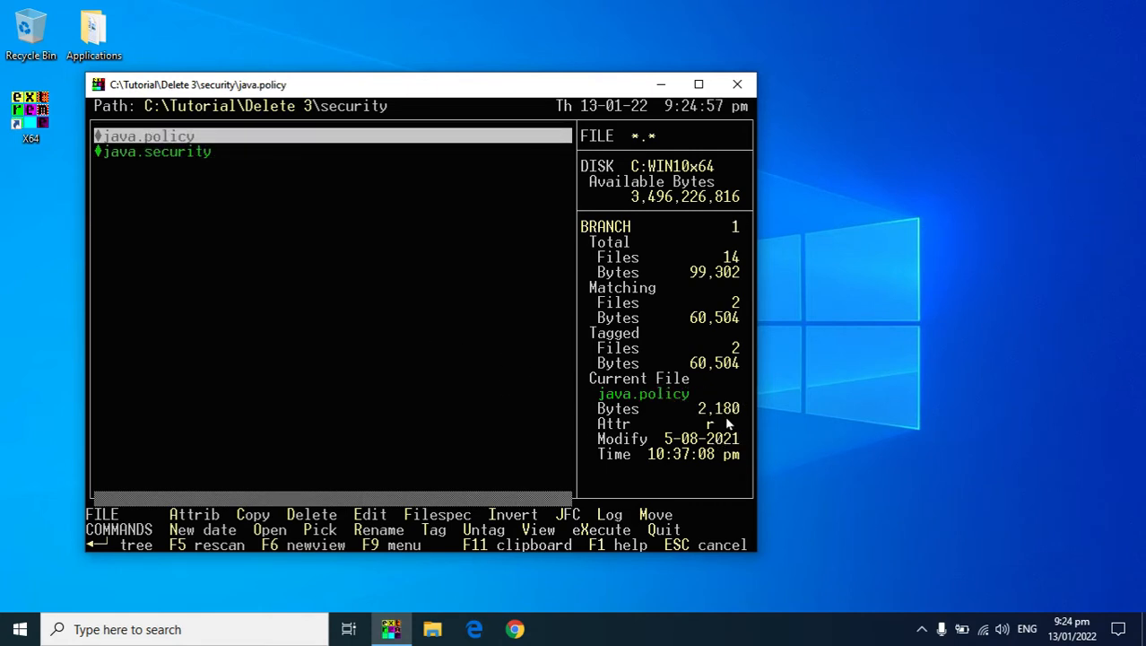
{"action": "key", "text": "Down"}
{"action": "key", "text": "Up"}
{"action": "key", "text": "Down"}
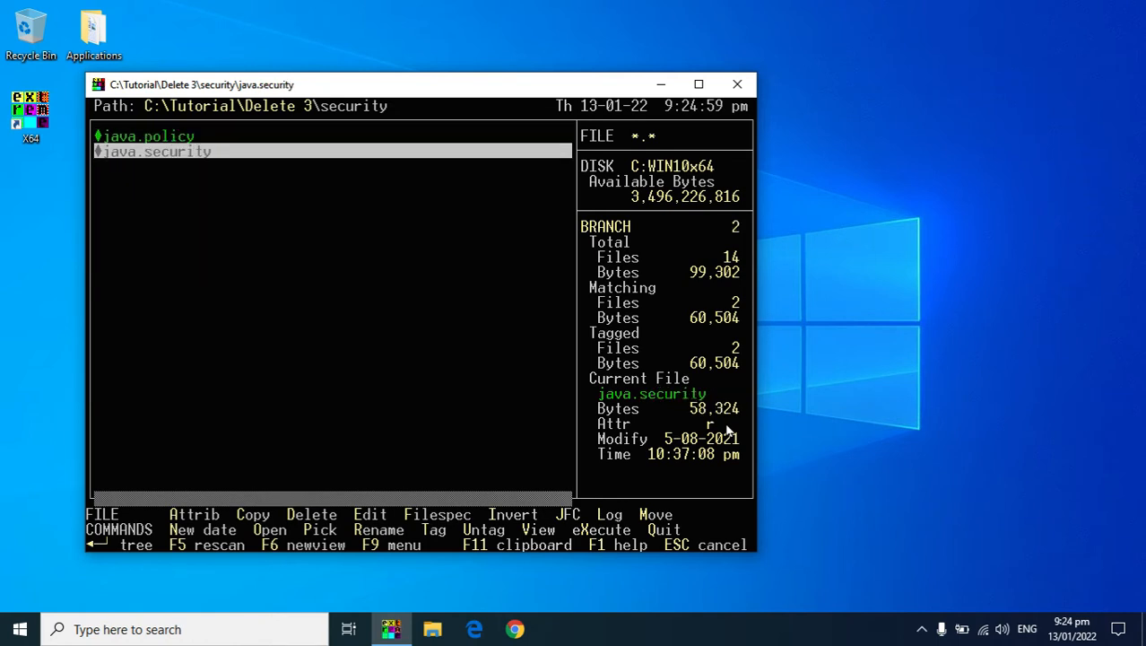
{"action": "key", "text": "Up"}
{"action": "key", "text": "Down"}
{"action": "key", "text": "Up"}
{"action": "key", "text": "Down"}
{"action": "key", "text": "Up"}
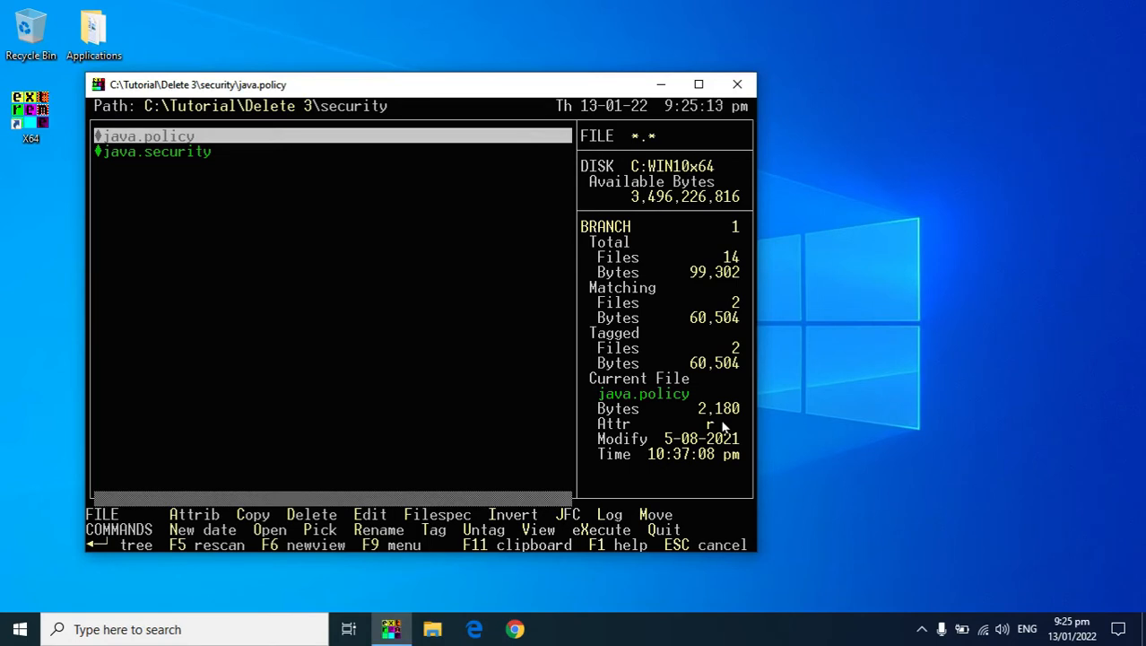
- Remove the read-only attribute from all tagged files with the attribute change -R
{"action": "key", "text": "ctrl"}
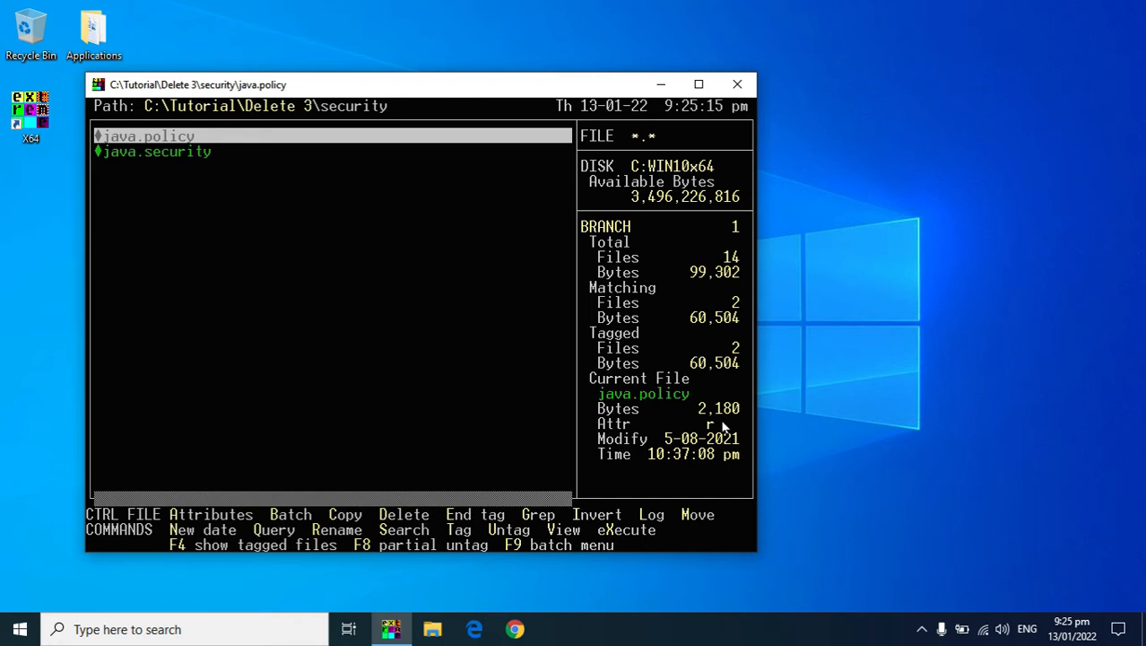
{"action": "key", "text": "ctrl+a"}
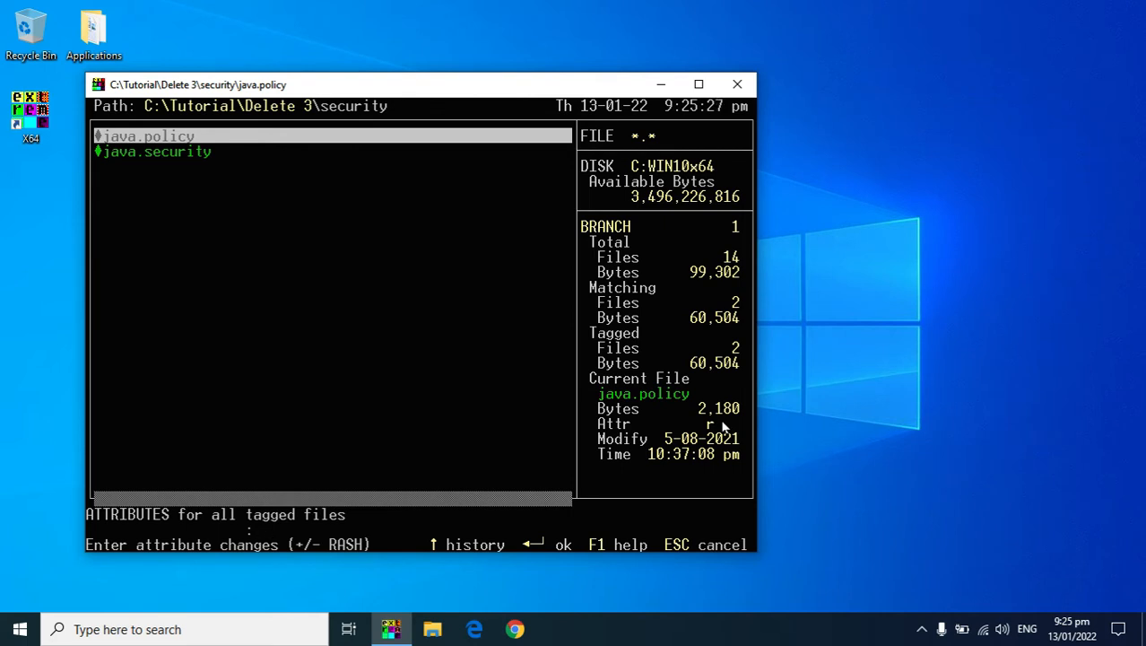
{"action": "type", "text": "-R"}
{"action": "key", "text": "Return"}
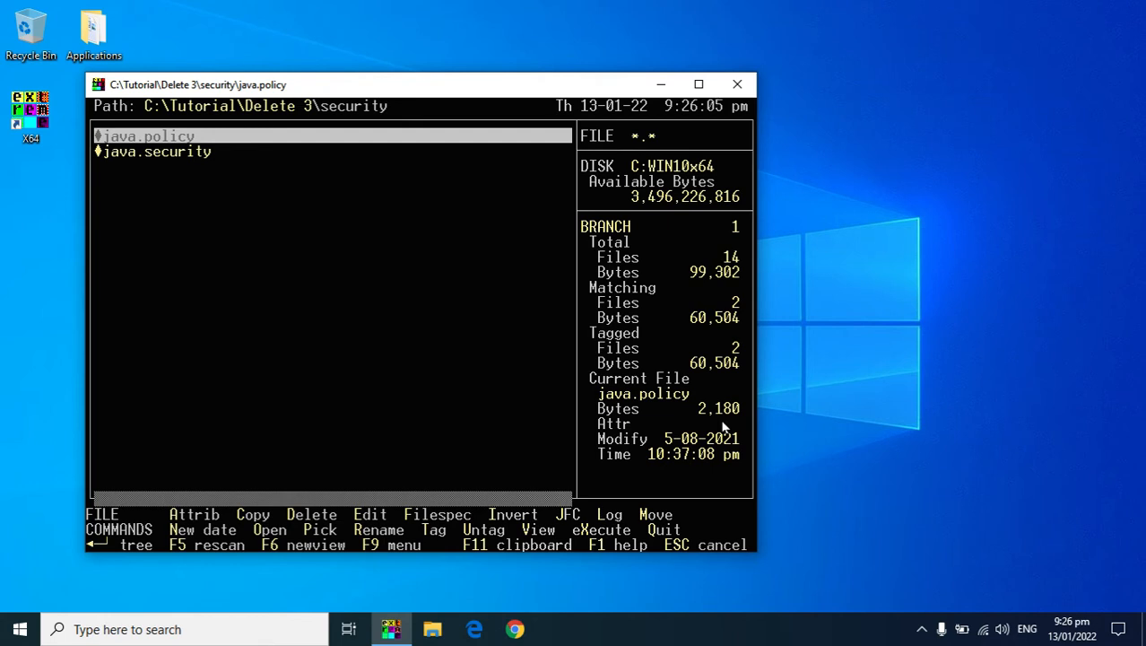
- Return to the directory tree and delete the Delete 3 branch with all its contents
{"action": "key", "text": "Escape"}
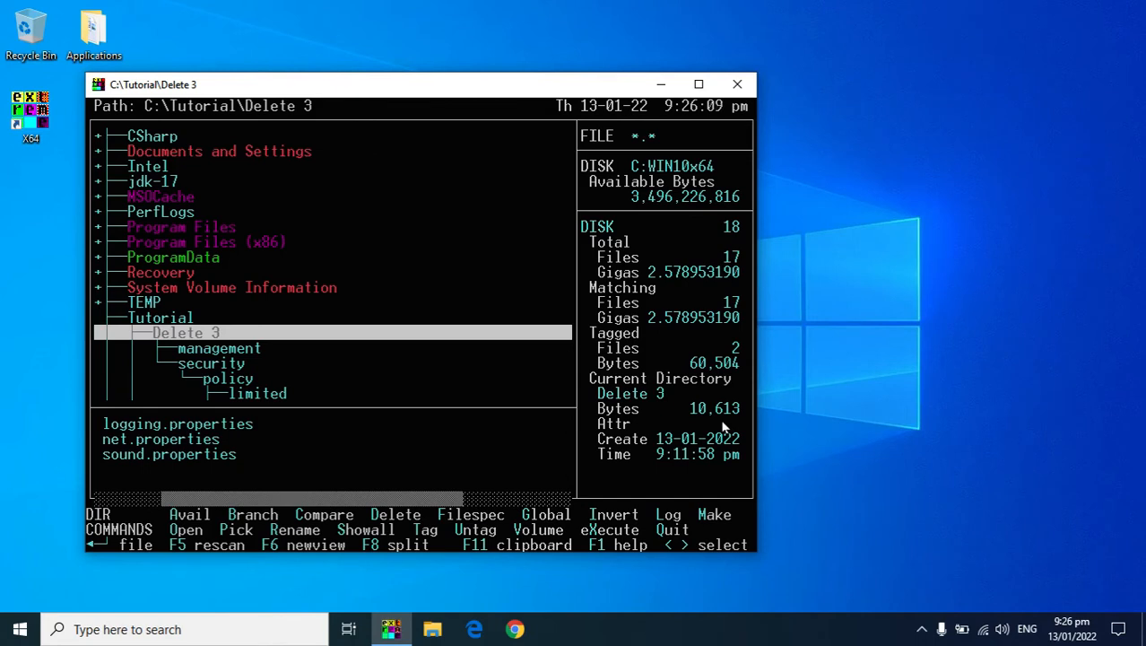
{"action": "key", "text": "d"}
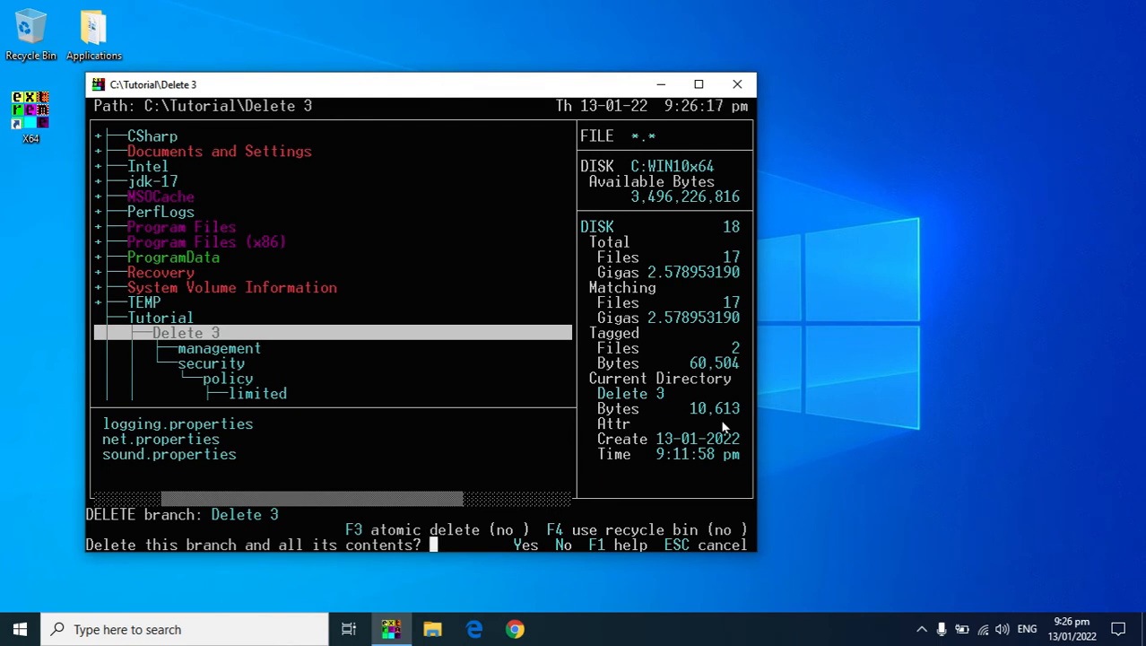
{"action": "key", "text": "y"}
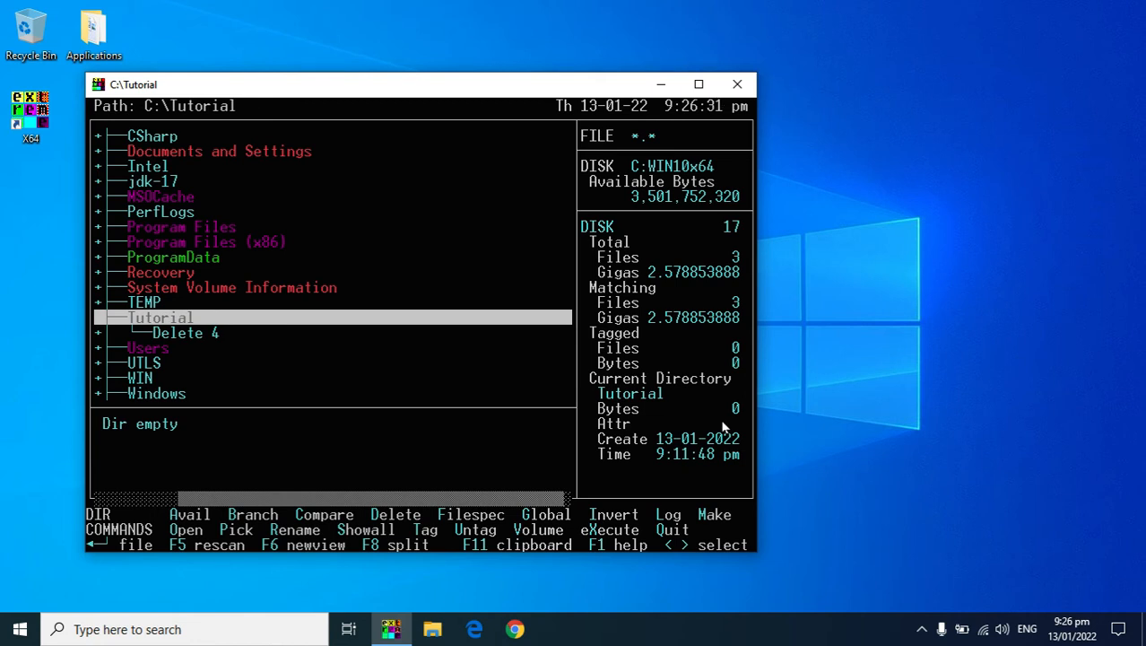
- Log the entire Delete 4 branch and prune its empty directories
{"action": "key", "text": "Down"}
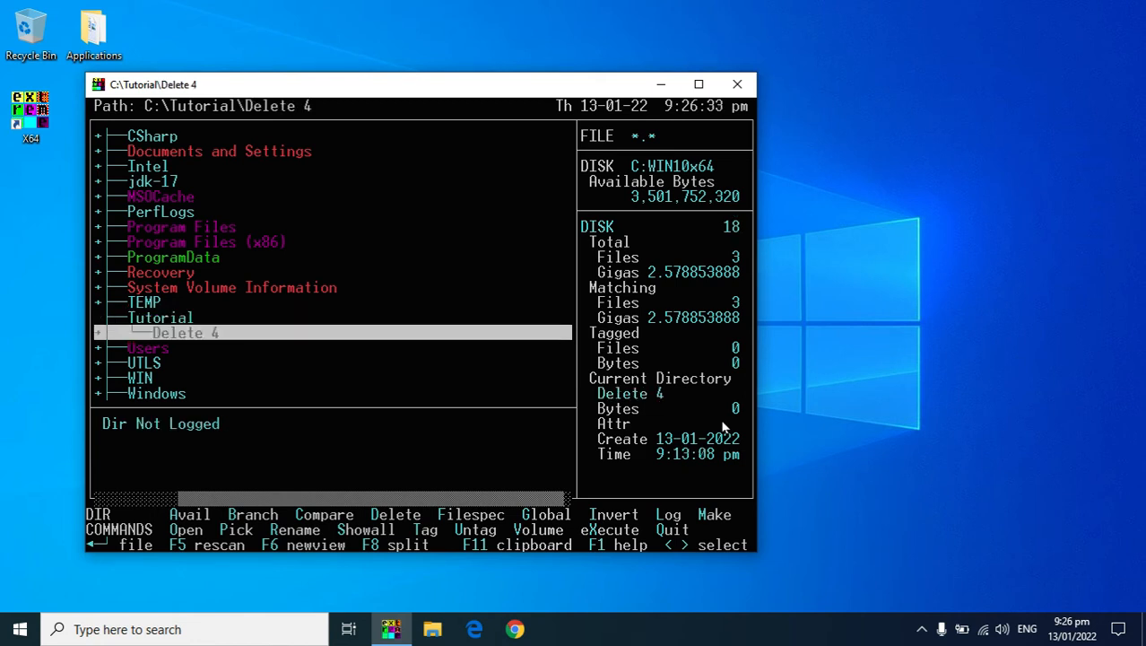
{"action": "key", "text": "asterisk"}
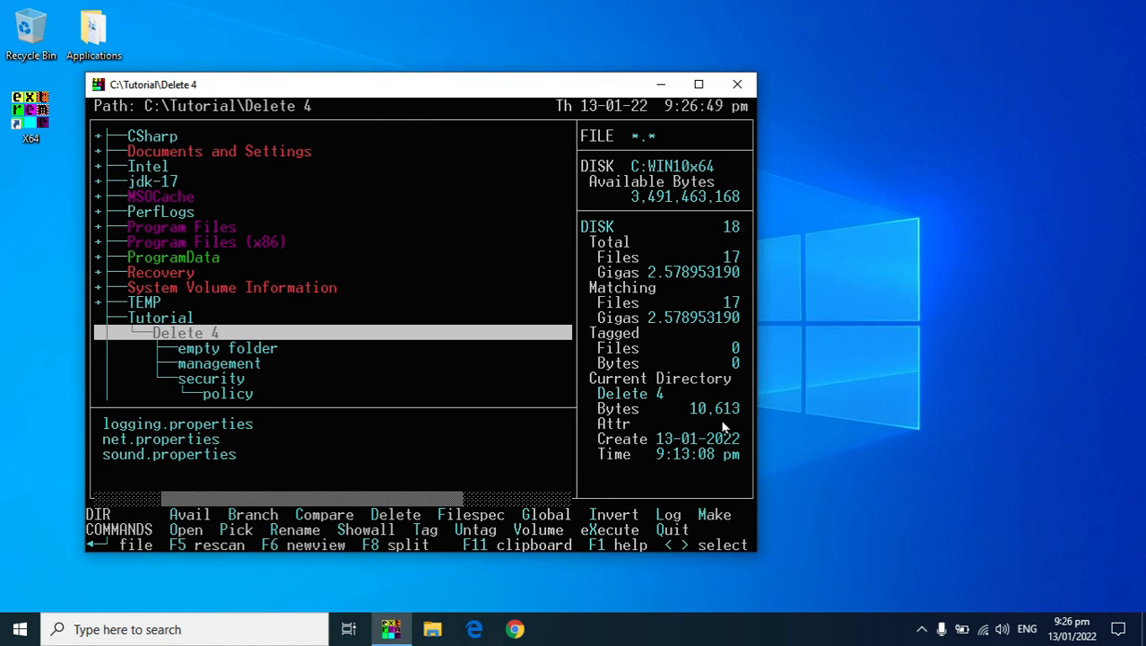
{"action": "key", "text": "ctrl"}
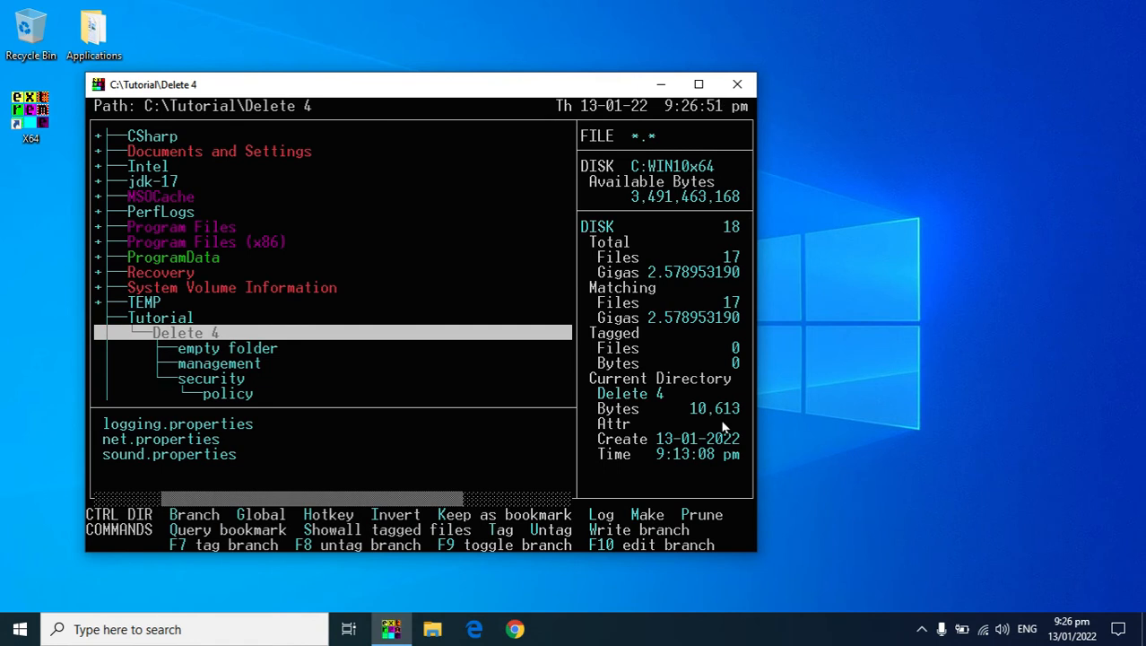
{"action": "key", "text": "ctrl+p"}
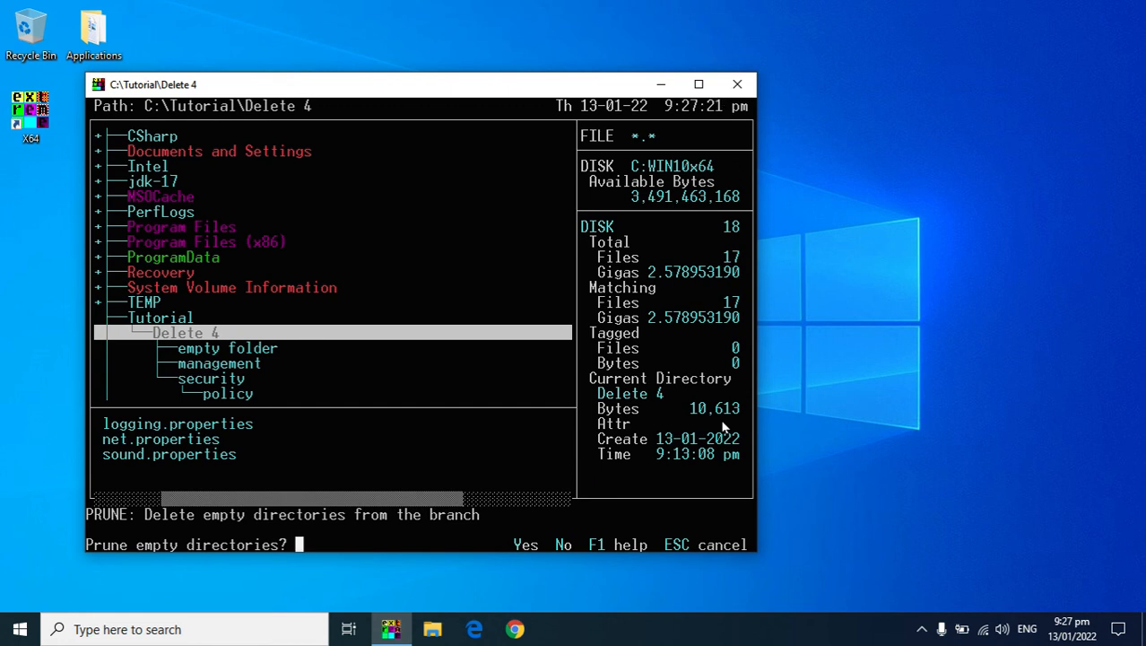
{"action": "key", "text": "y"}
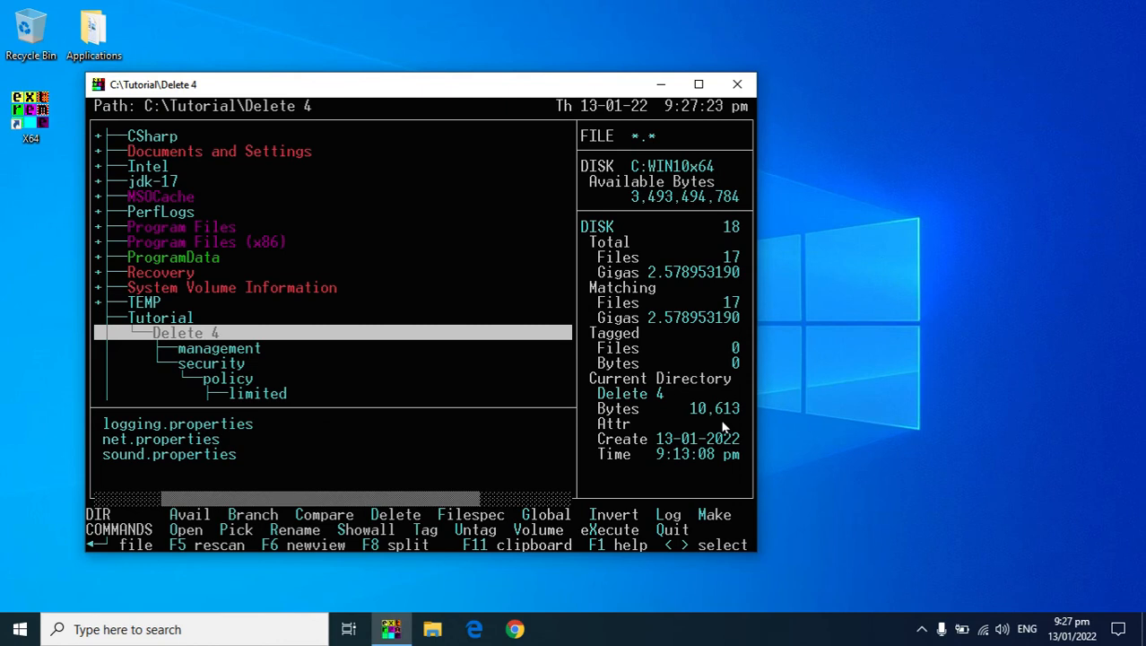